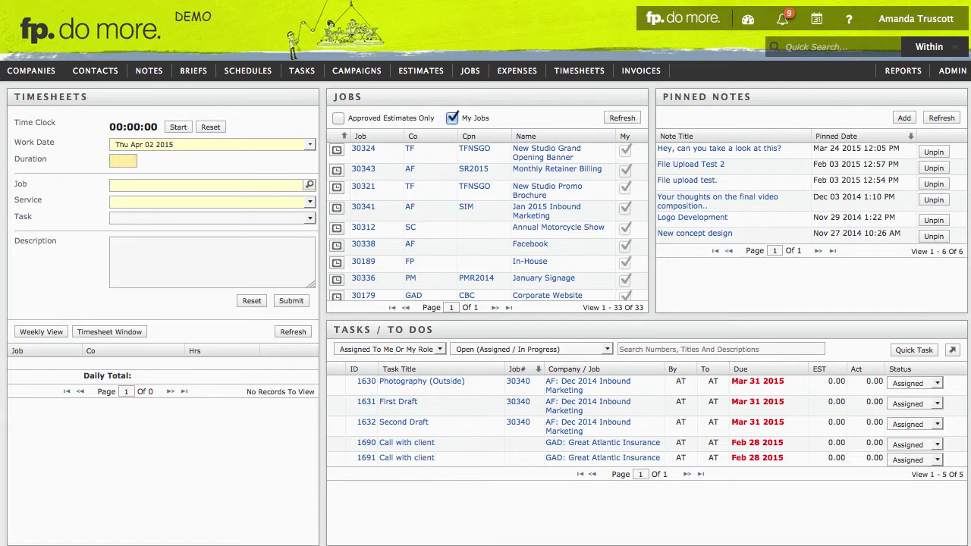
# - Open the Admin page from the ADMIN item in the top navigation
pyautogui.moveTo(958, 76)
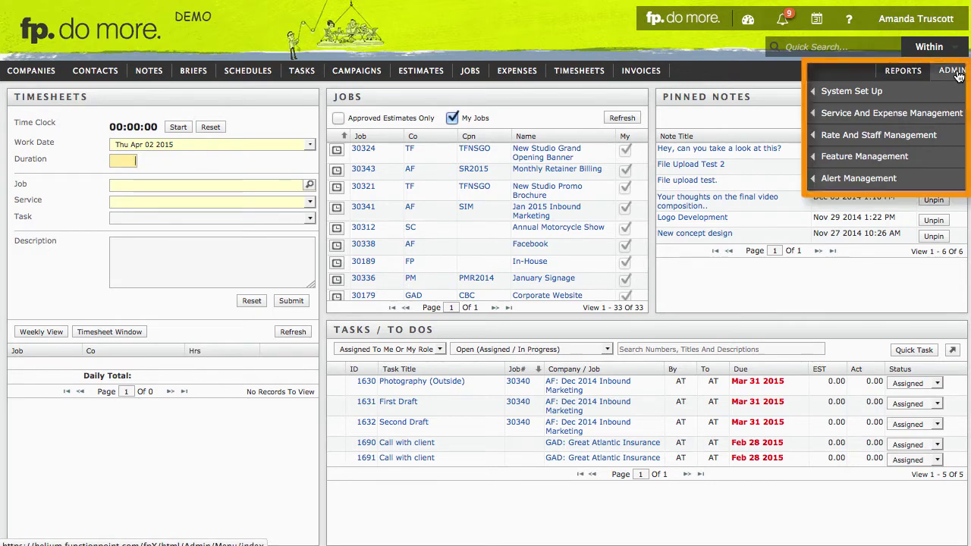
pyautogui.click(959, 76)
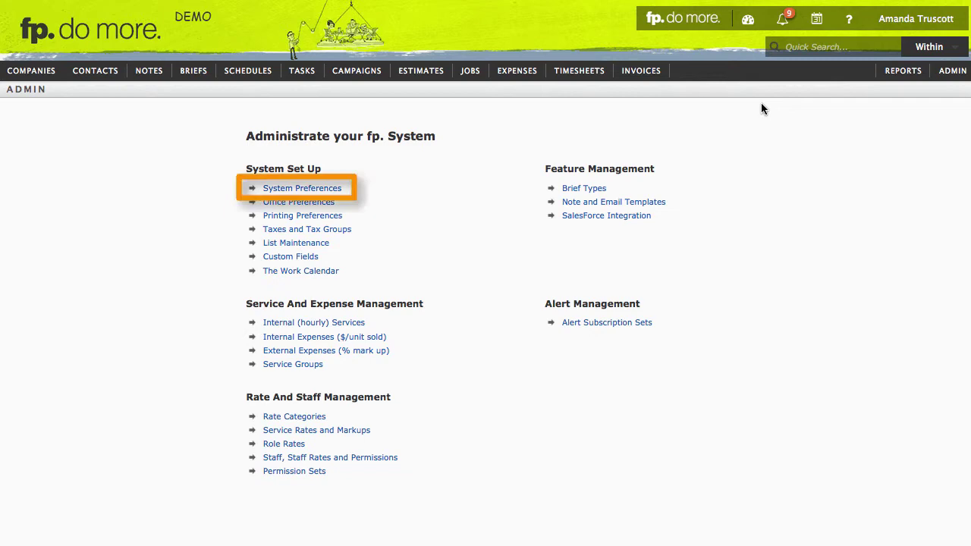
# - Open System Preferences and go down to the Project Synonym fields on the Replace tab
pyautogui.click(338, 190)
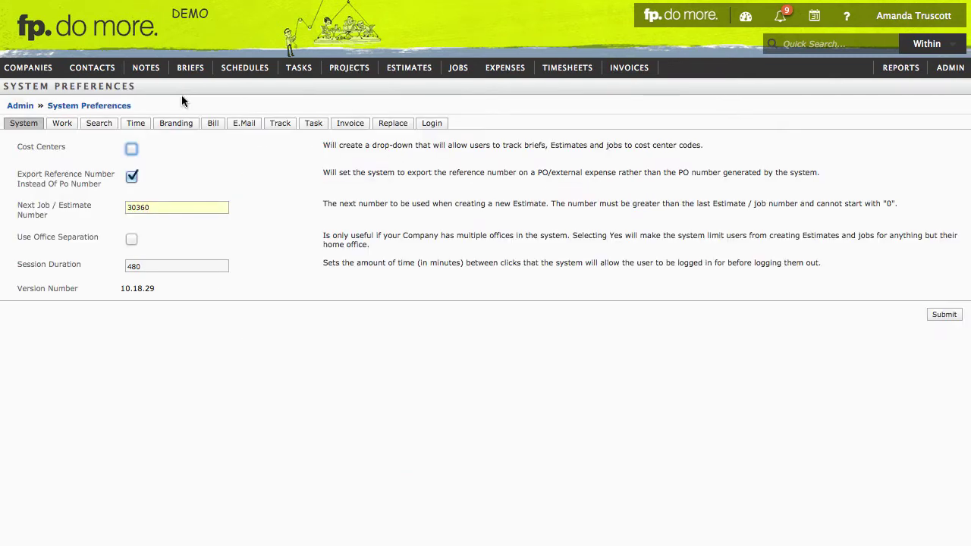
pyautogui.click(175, 124)
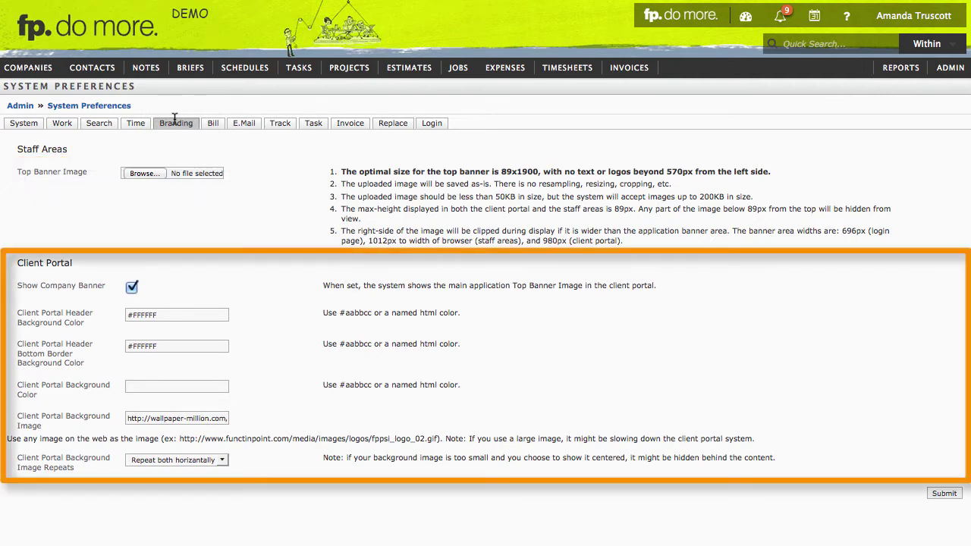
pyautogui.click(386, 124)
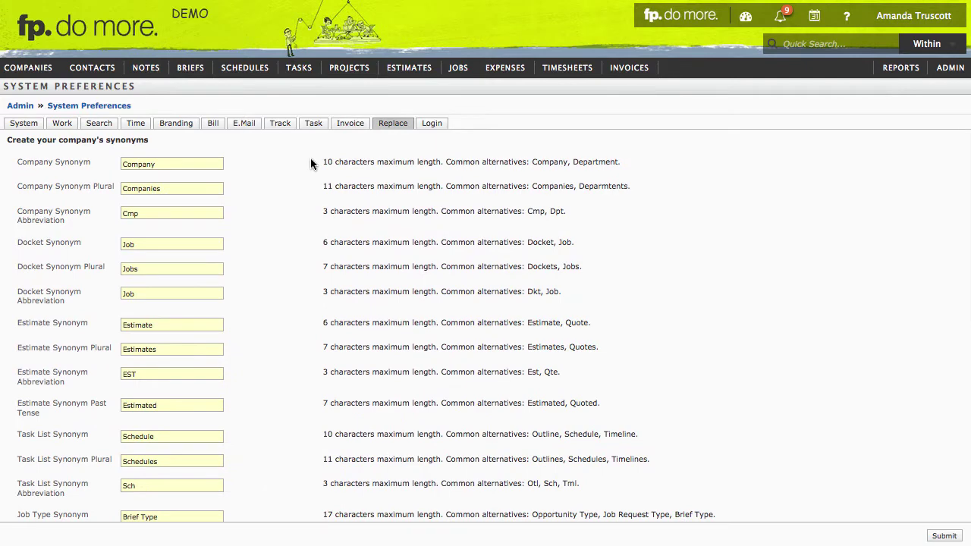
pyautogui.scroll(-2, 311, 158)
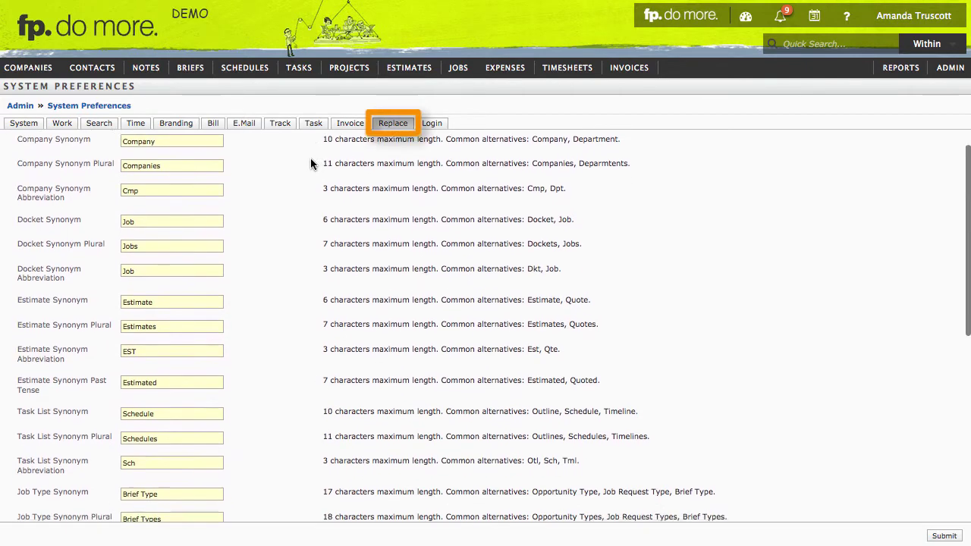
pyautogui.scroll(-3, 310, 164)
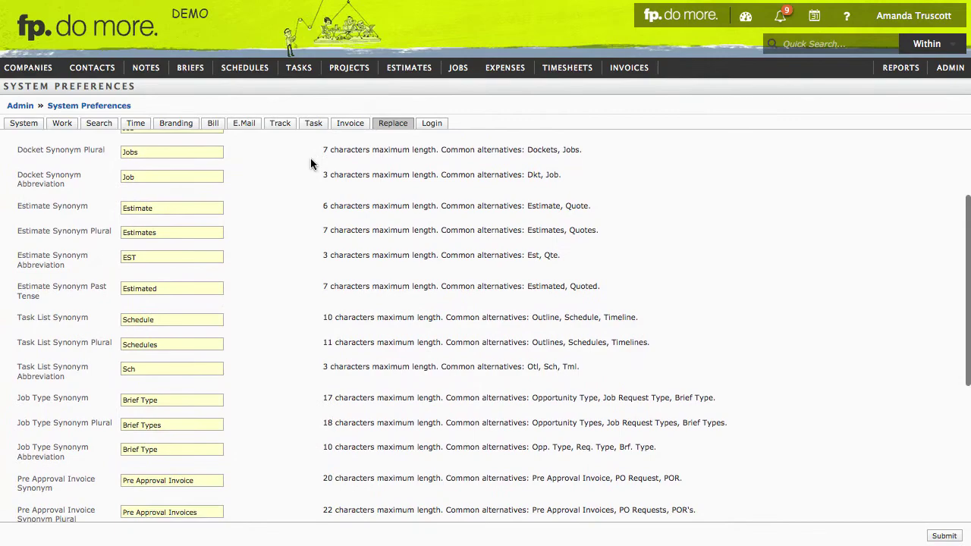
pyautogui.scroll(-4, 310, 164)
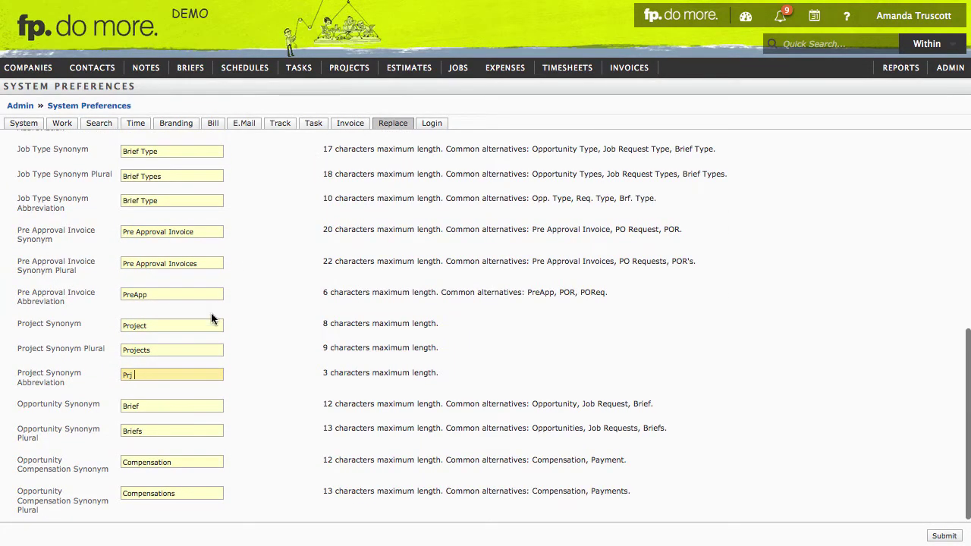
# - Replace the Project synonyms with Campaign, Campaigns and Cpn
pyautogui.moveTo(177, 323); pyautogui.dragTo(117, 324)
pyautogui.write('Ca')
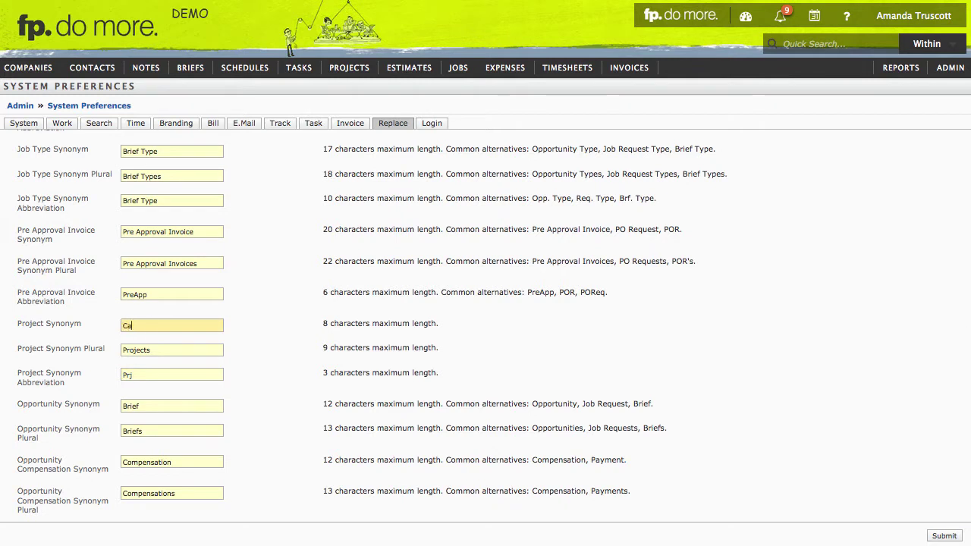
pyautogui.write('mpaign')
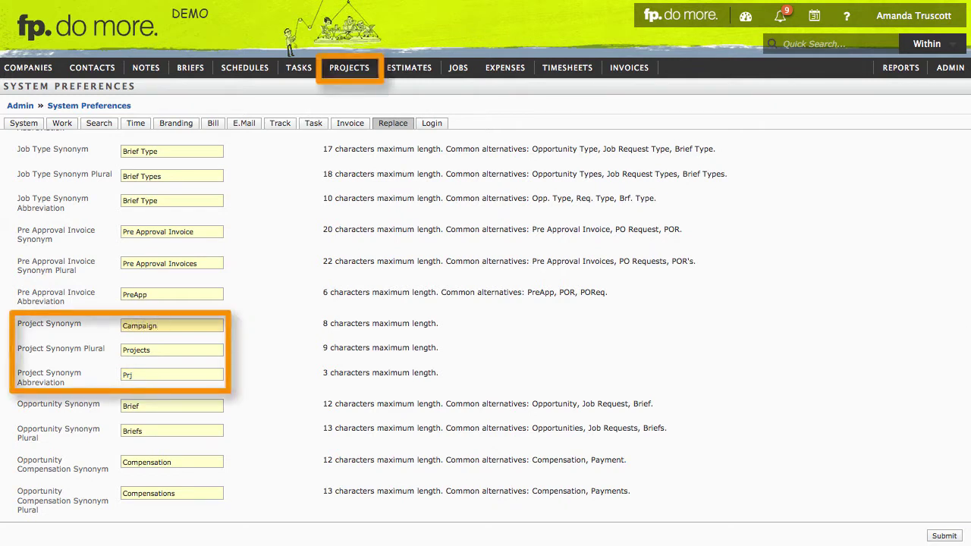
pyautogui.press('Tab')
pyautogui.write('Campaig')
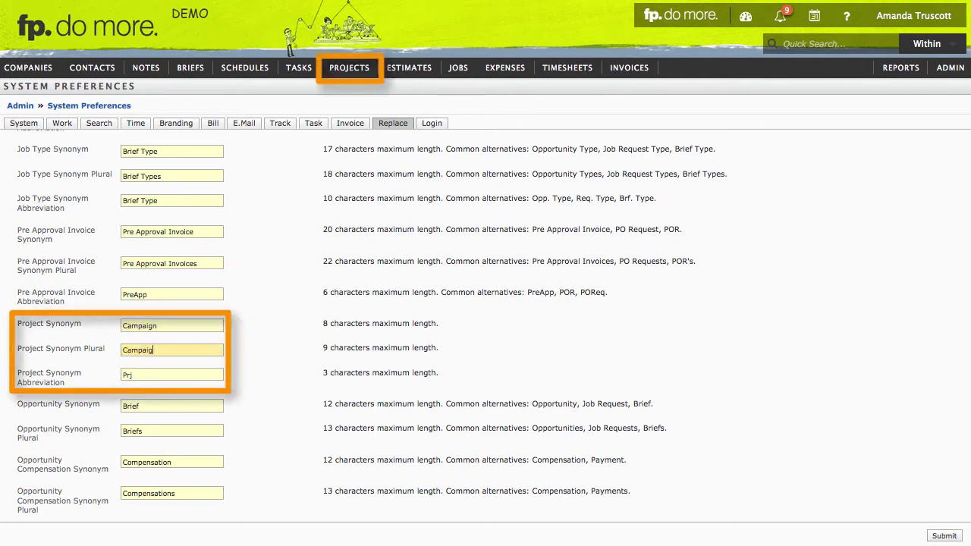
pyautogui.write('ns')
pyautogui.press('Tab')
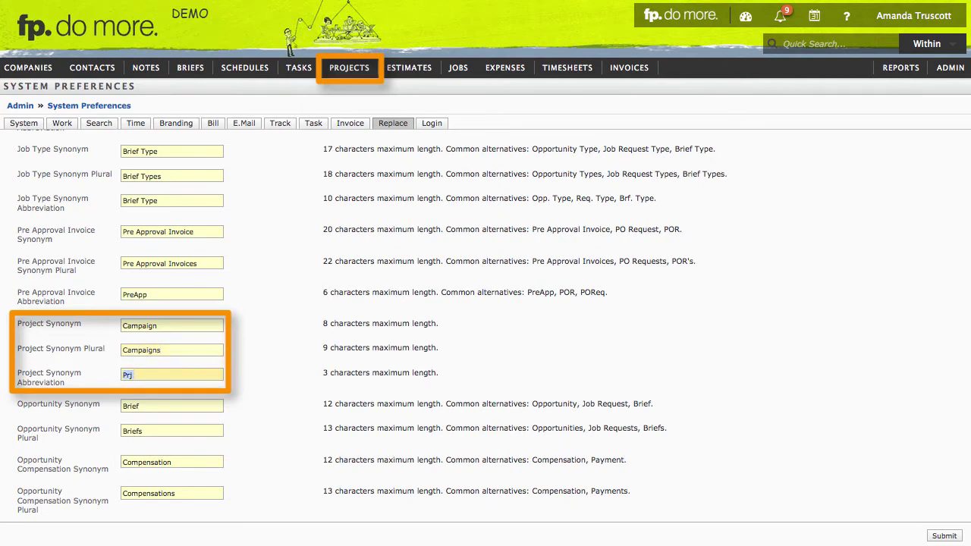
pyautogui.write('Cpn')
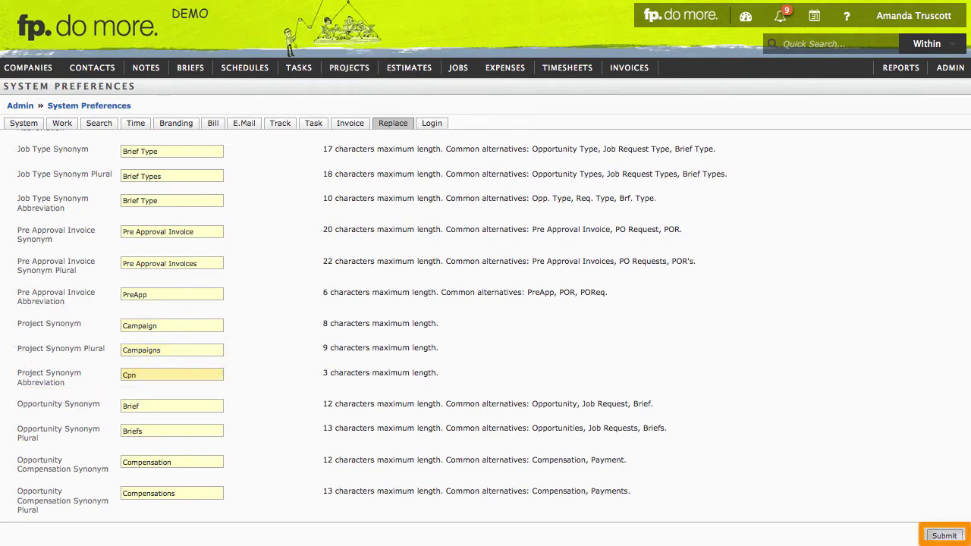
# - Save the Campaign synonyms, review the Login tab's password settings, and return to Admin
pyautogui.click(943, 537)
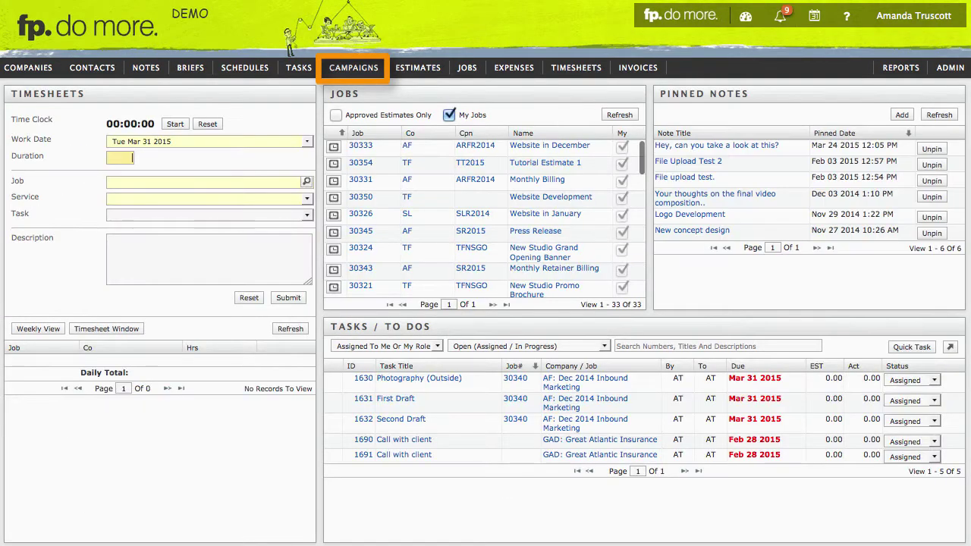
pyautogui.click(951, 68)
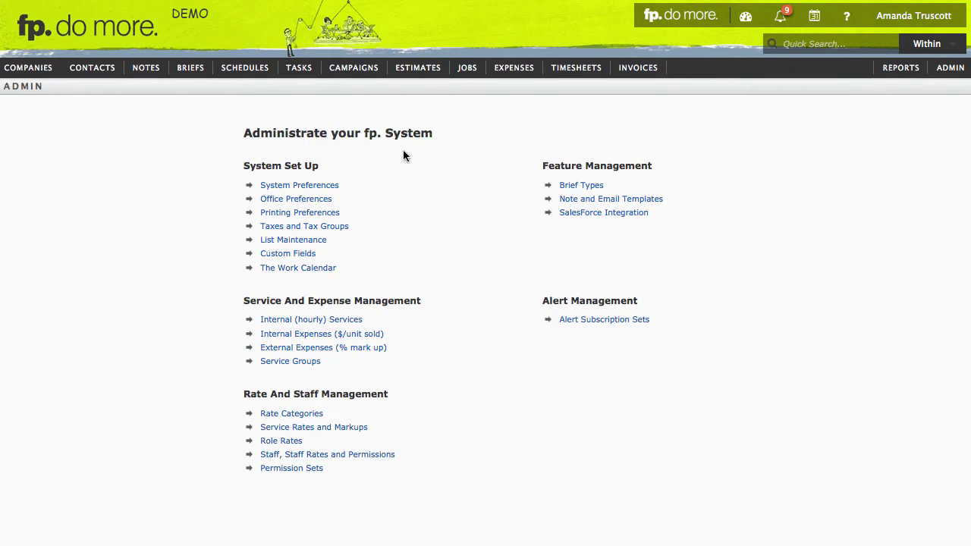
pyautogui.click(327, 188)
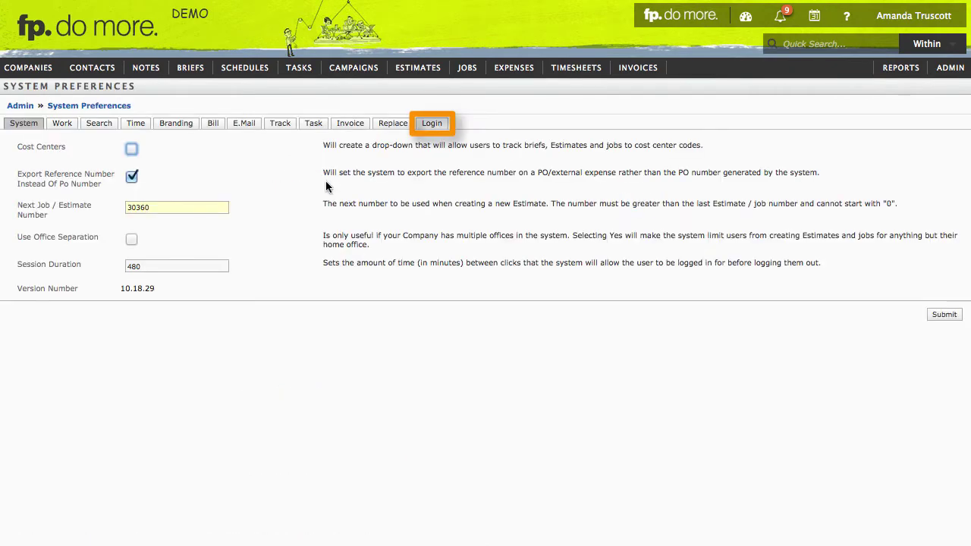
pyautogui.click(437, 126)
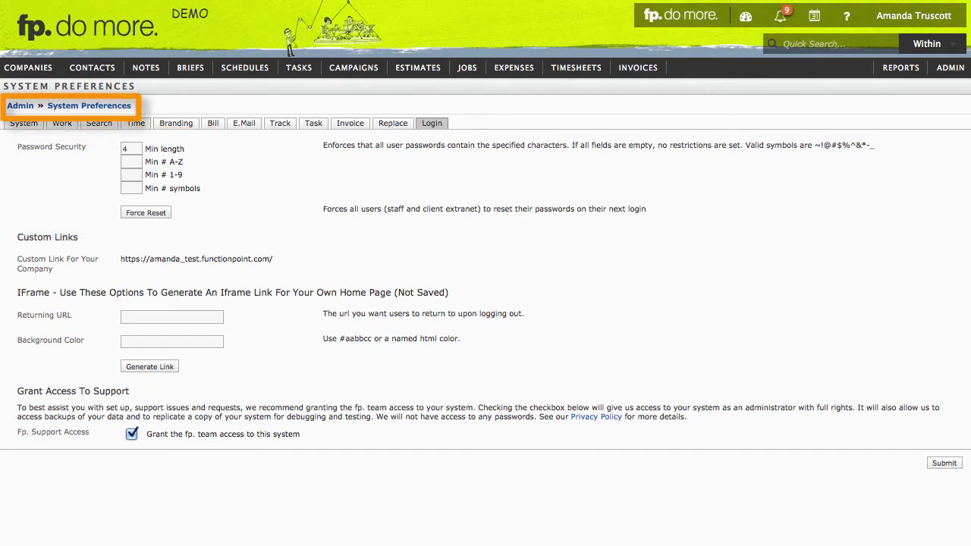
pyautogui.click(18, 108)
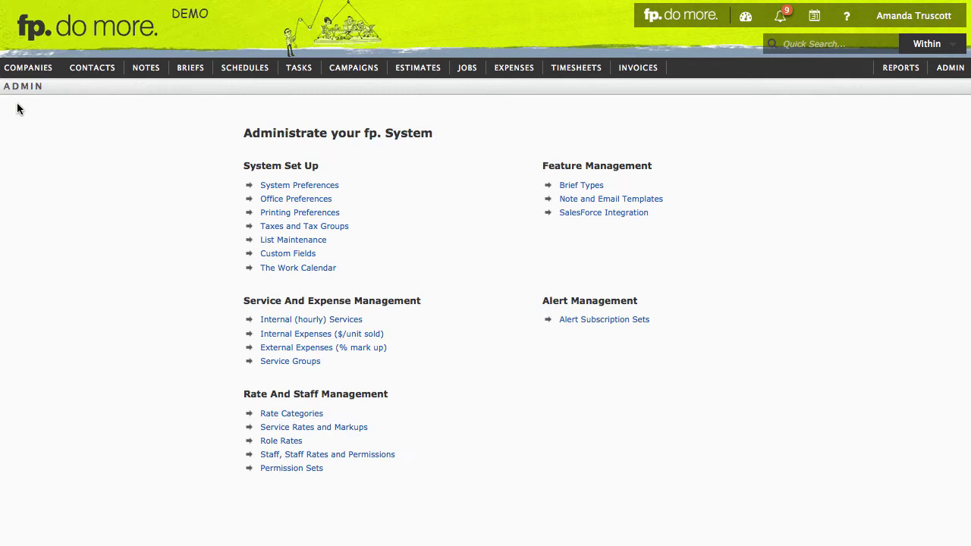
pyautogui.click(281, 200)
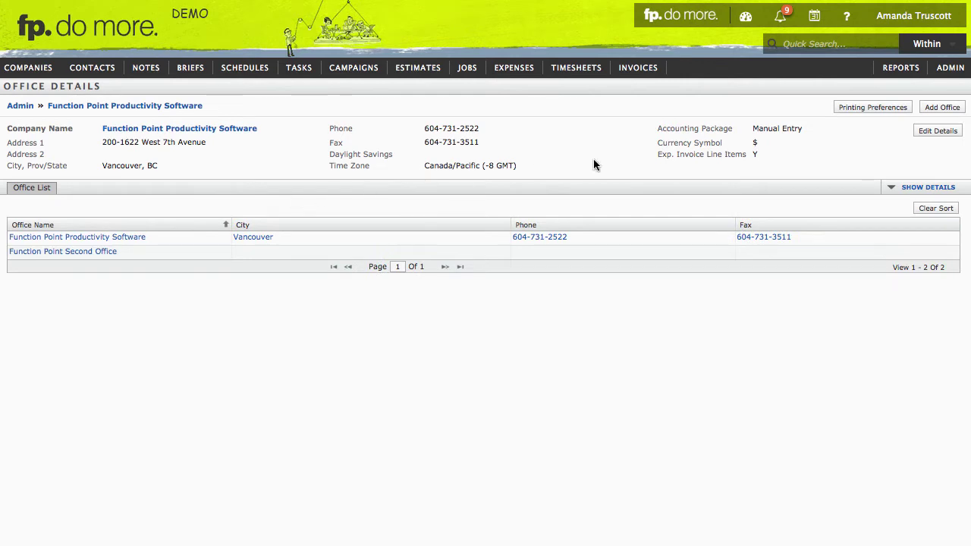
pyautogui.click(938, 130)
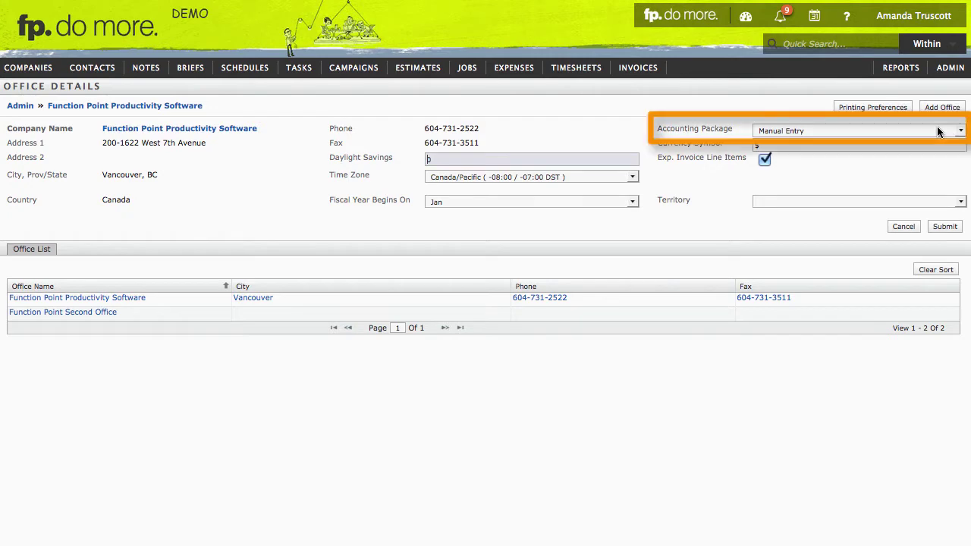
pyautogui.click(20, 108)
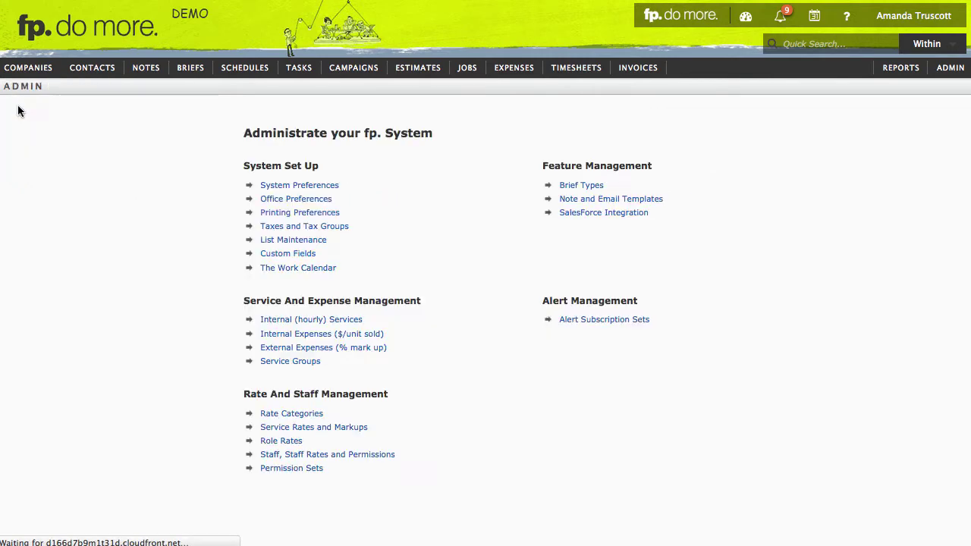
# - View the brand templates in Printing Preferences, closing the new template form unused
pyautogui.click(273, 214)
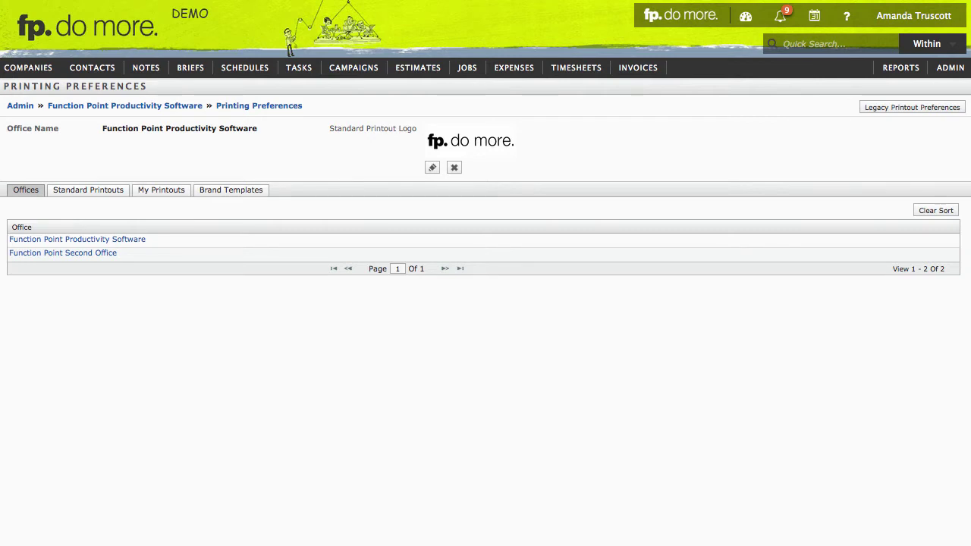
pyautogui.click(226, 191)
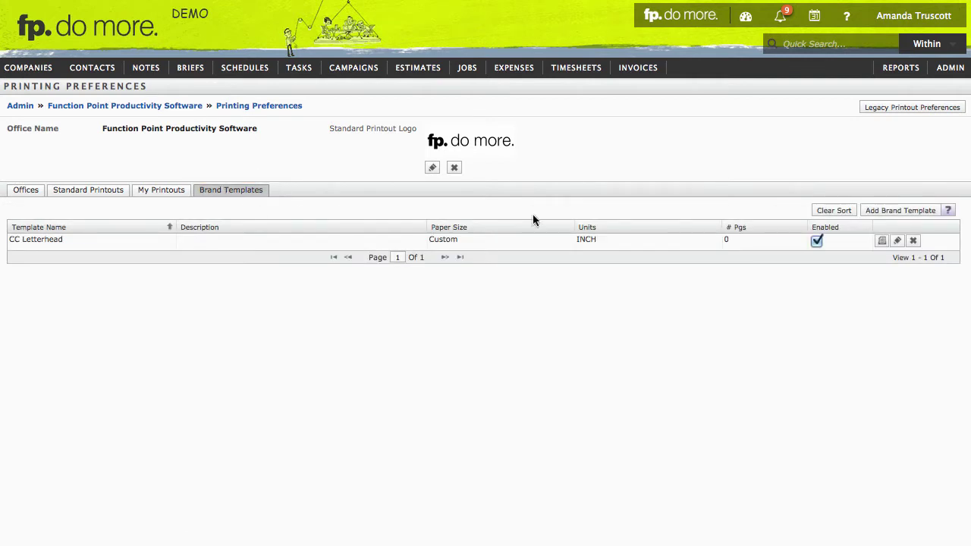
pyautogui.click(901, 211)
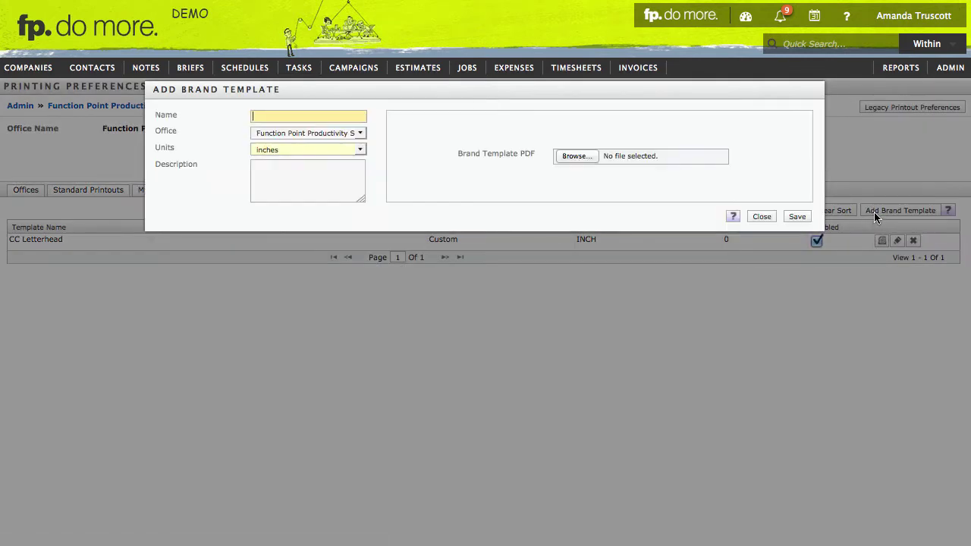
pyautogui.click(756, 217)
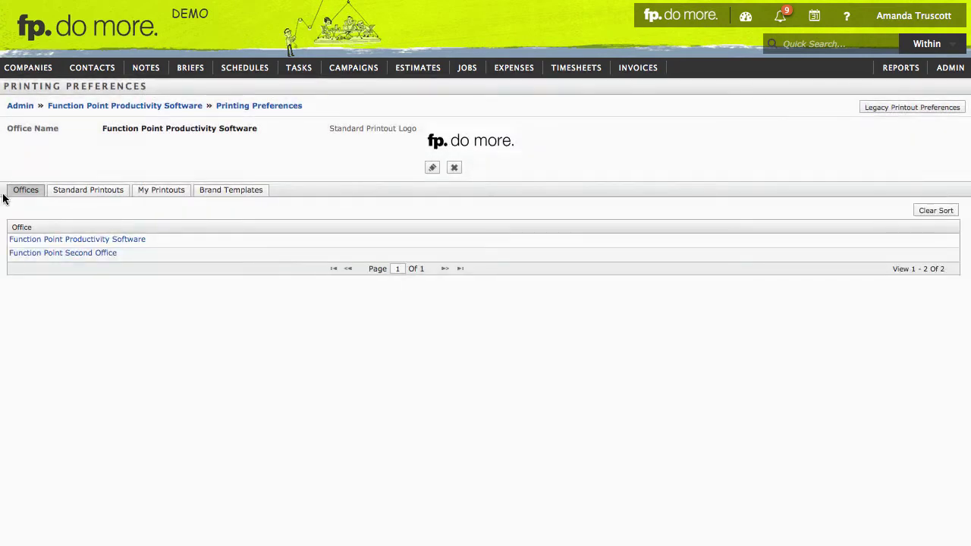
# - Create a copy of the standard Estimate (Printout)
pyautogui.click(77, 194)
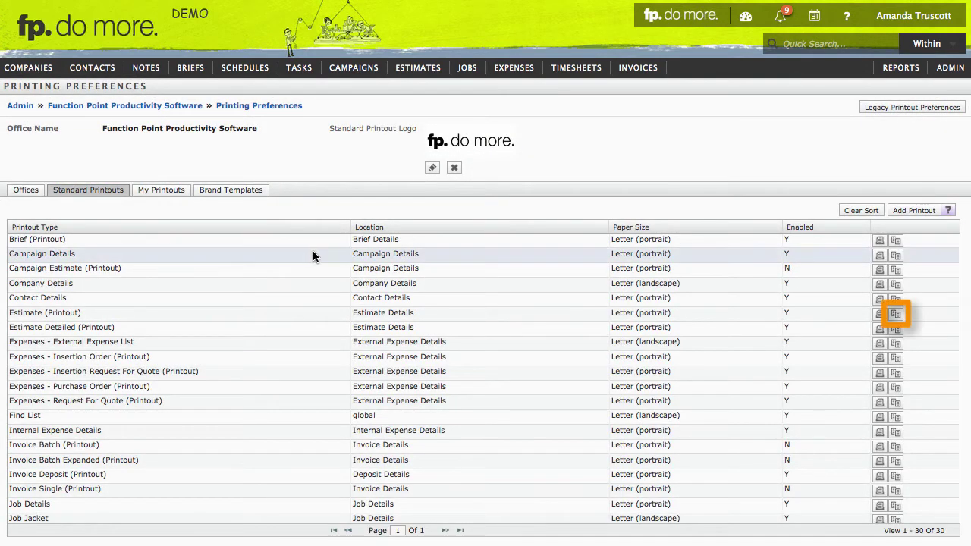
pyautogui.click(898, 316)
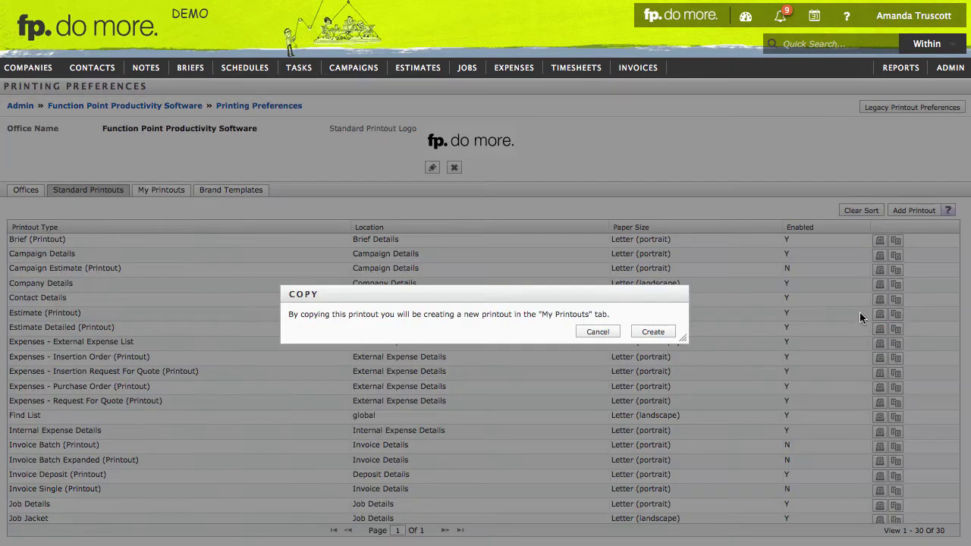
pyautogui.click(660, 331)
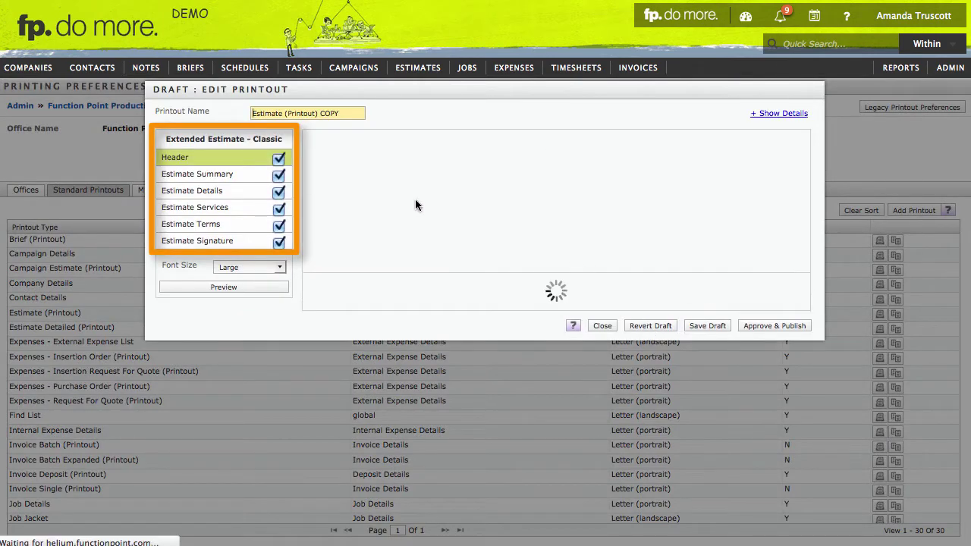
# - Set the copy's brand template to CC Letterhead and approve and publish it
pyautogui.click(222, 191)
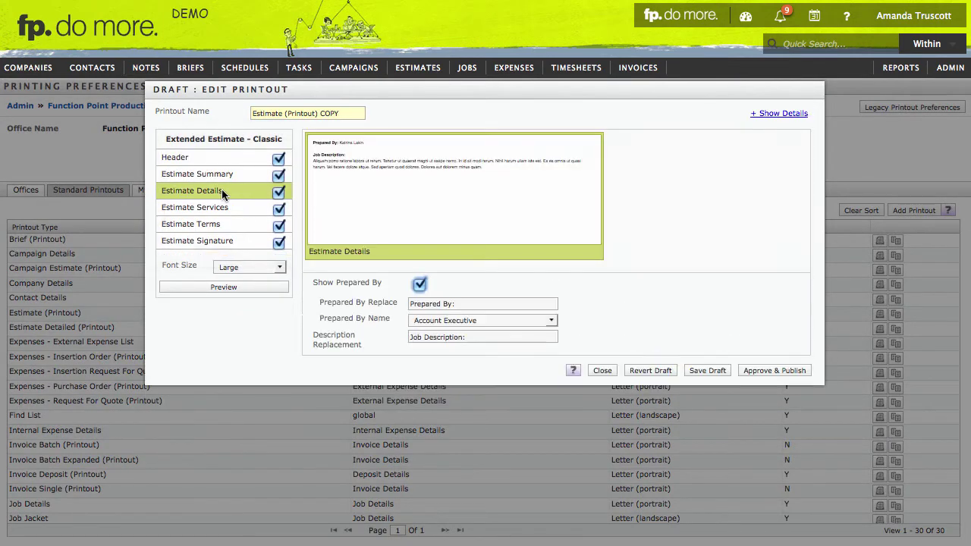
pyautogui.click(760, 114)
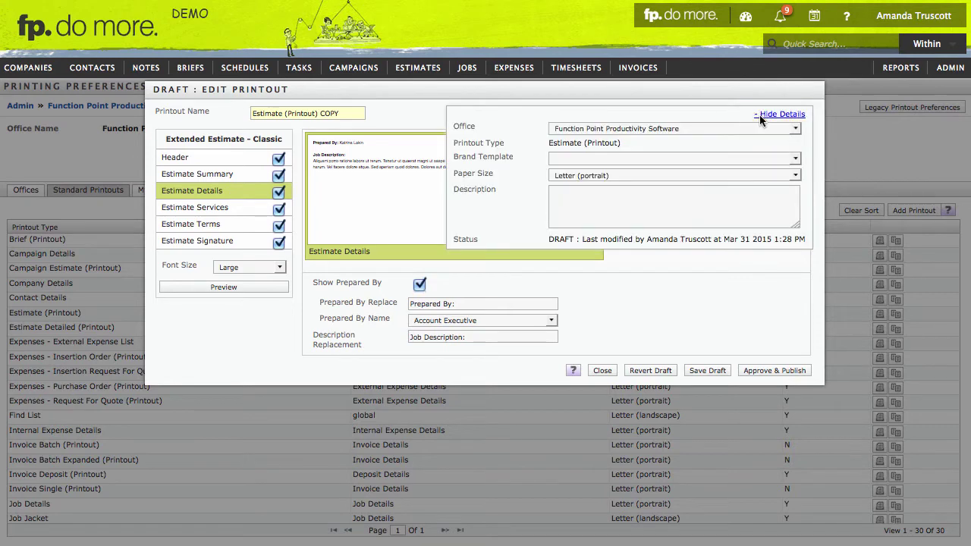
pyautogui.click(786, 160)
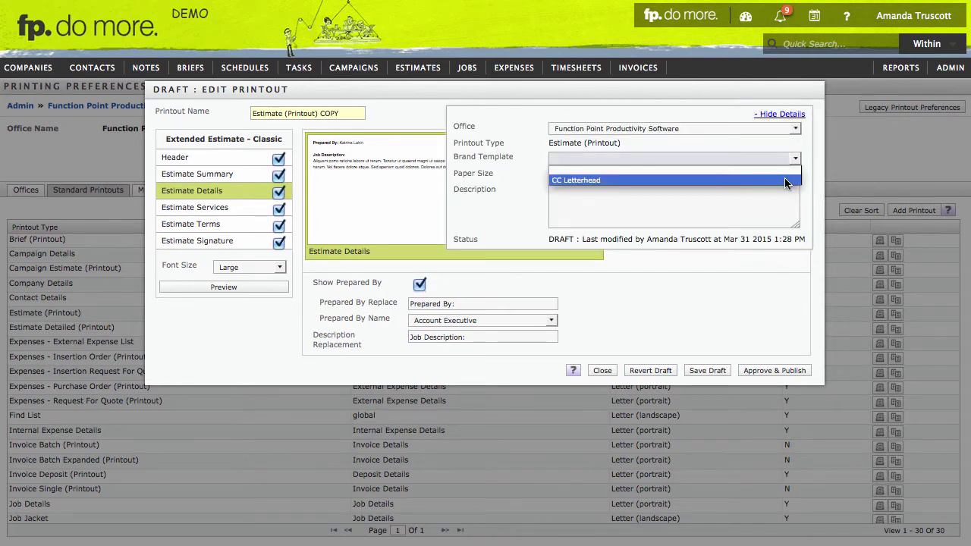
pyautogui.click(784, 176)
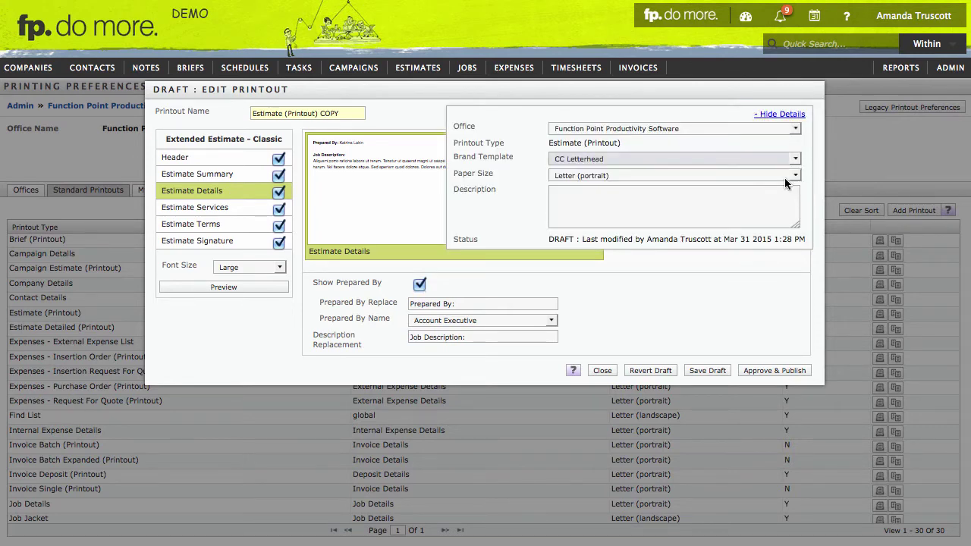
pyautogui.click(789, 372)
pyautogui.click(657, 332)
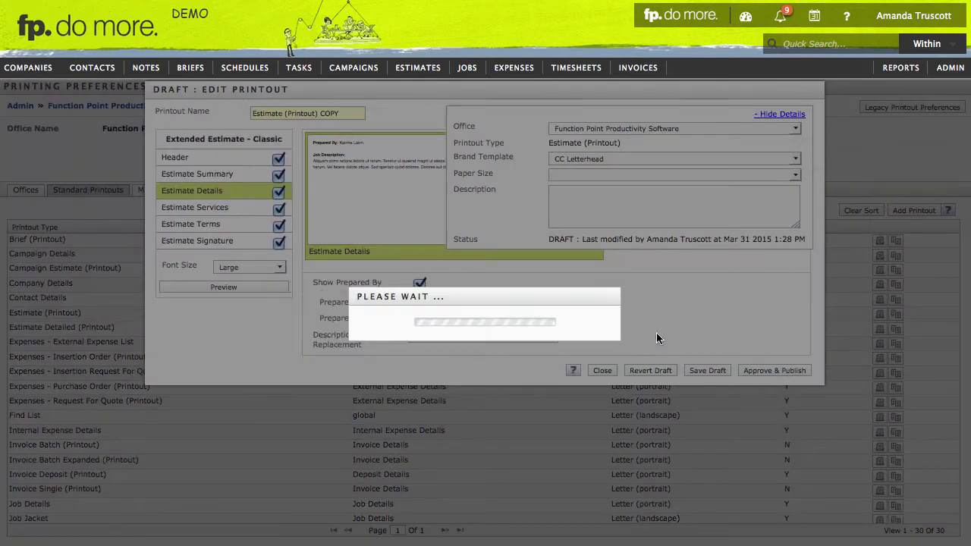
pyautogui.click(20, 108)
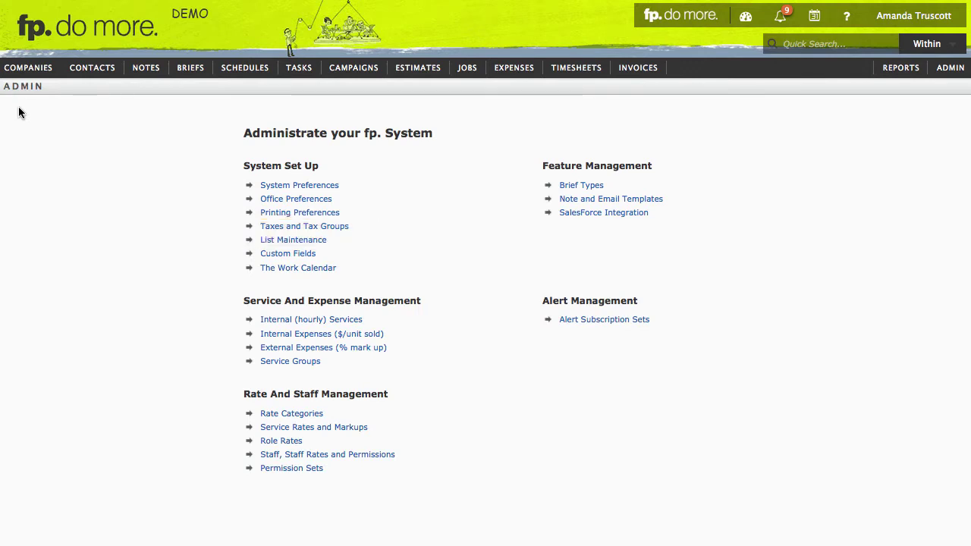
# - Add 'Training Video' to the Estimate and Job Type list, saved in alphabetical order
pyautogui.click(275, 241)
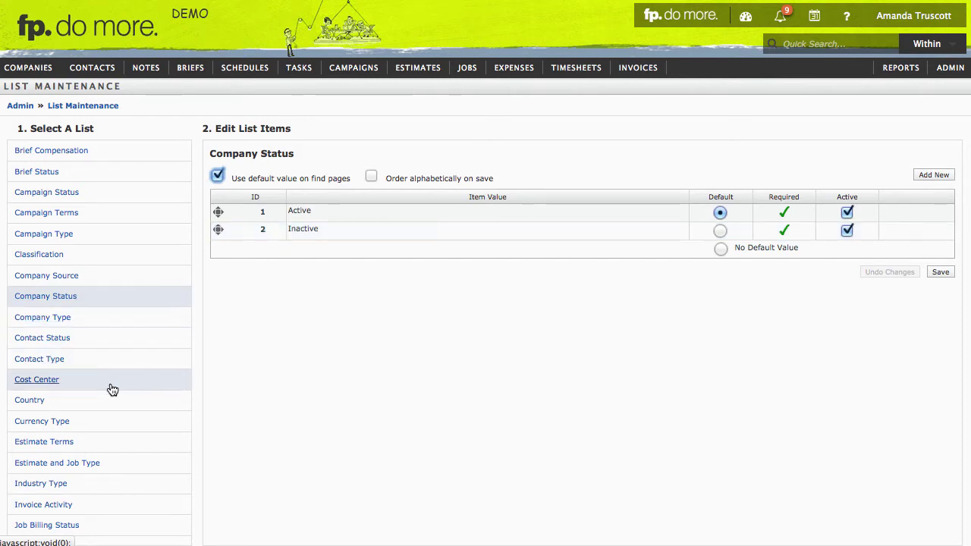
pyautogui.click(120, 474)
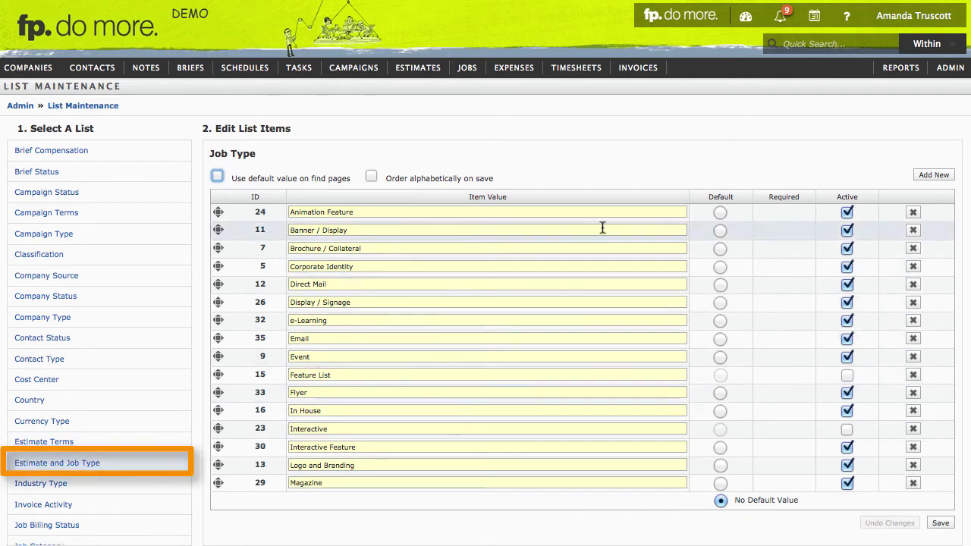
pyautogui.click(924, 180)
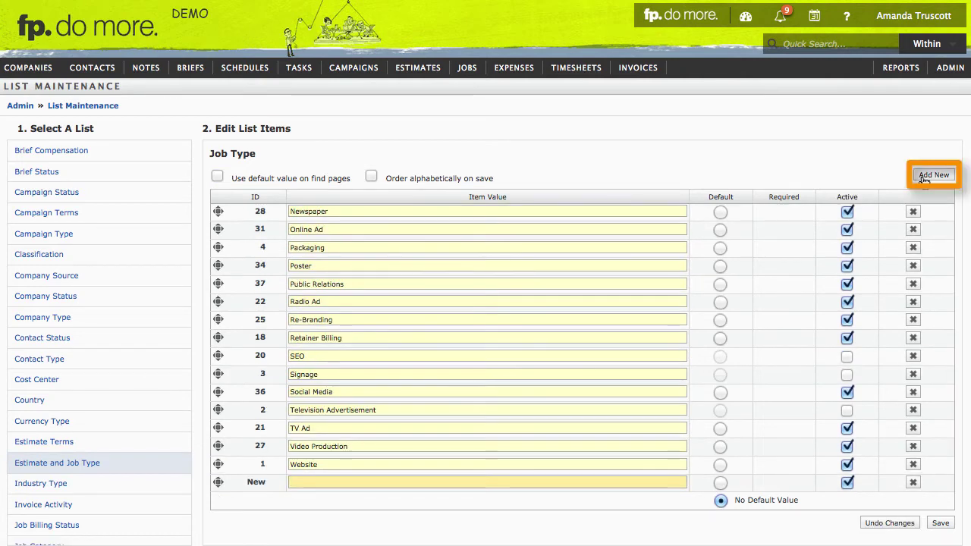
pyautogui.write('Training Video')
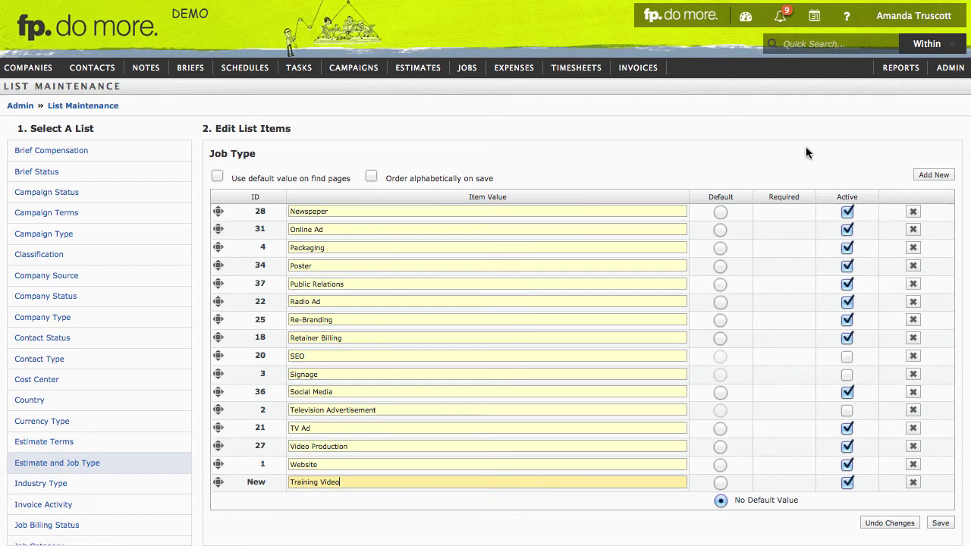
pyautogui.click(371, 176)
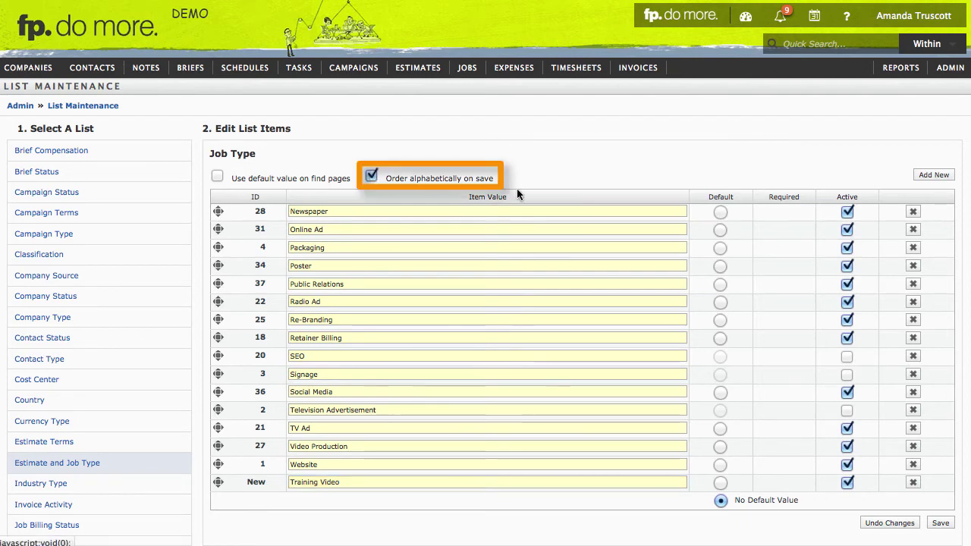
pyautogui.click(940, 523)
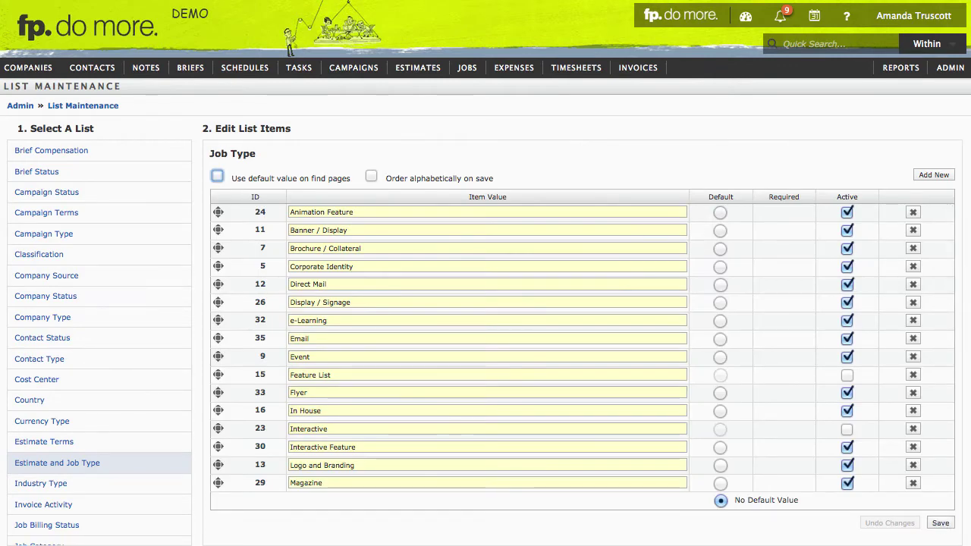
# - Create a Text custom field named 'Number of Employees' in Manage Custom Fields
pyautogui.click(23, 110)
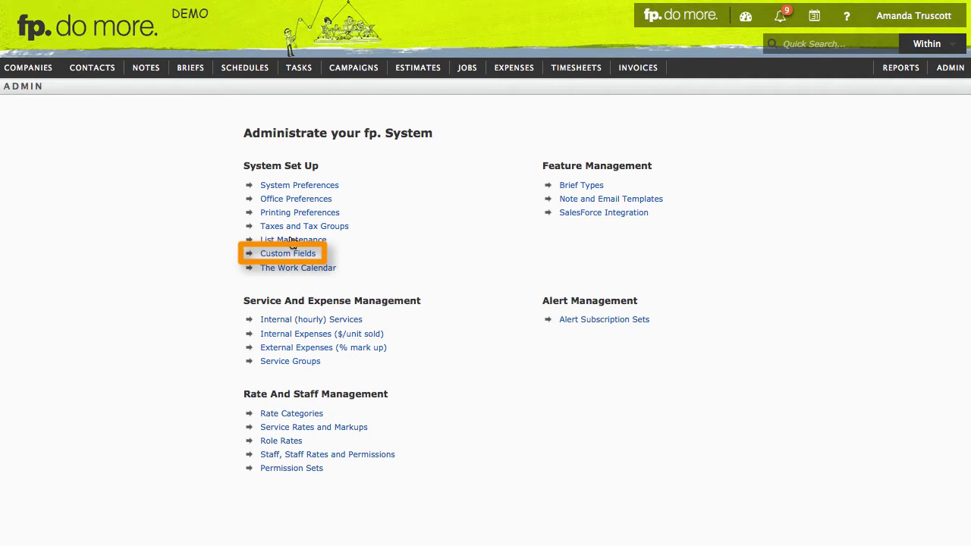
pyautogui.click(287, 254)
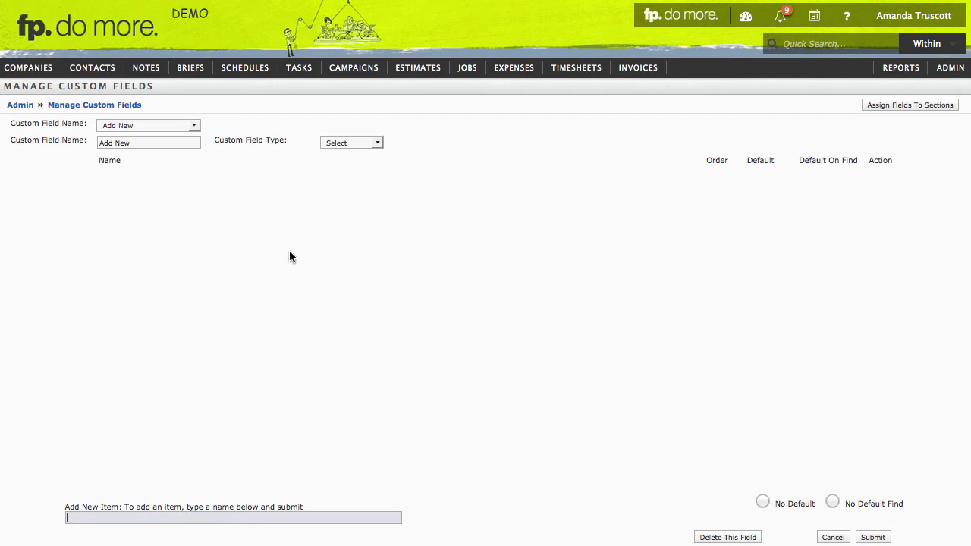
pyautogui.click(152, 143)
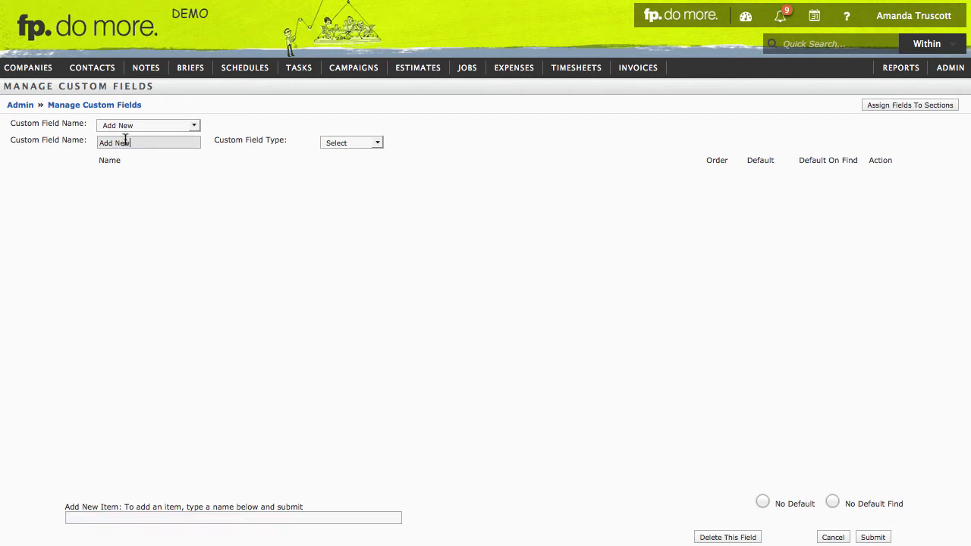
pyautogui.tripleClick(125, 143)
pyautogui.write('Number')
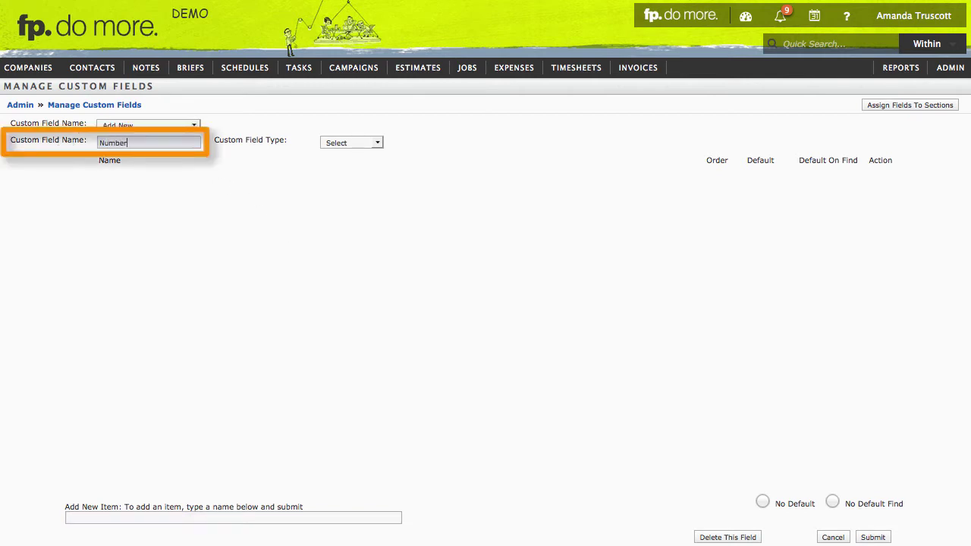
pyautogui.write(' of Employees')
pyautogui.click(347, 143)
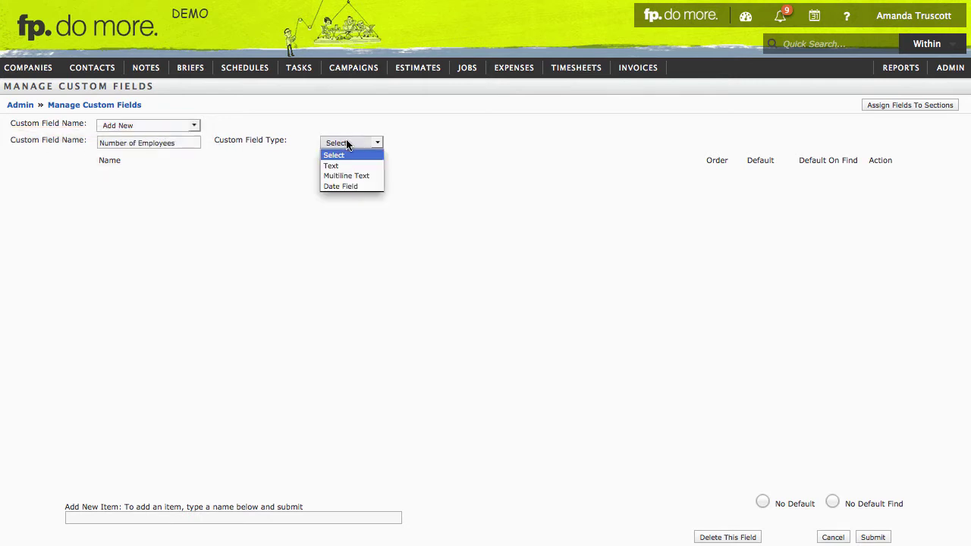
pyautogui.click(339, 172)
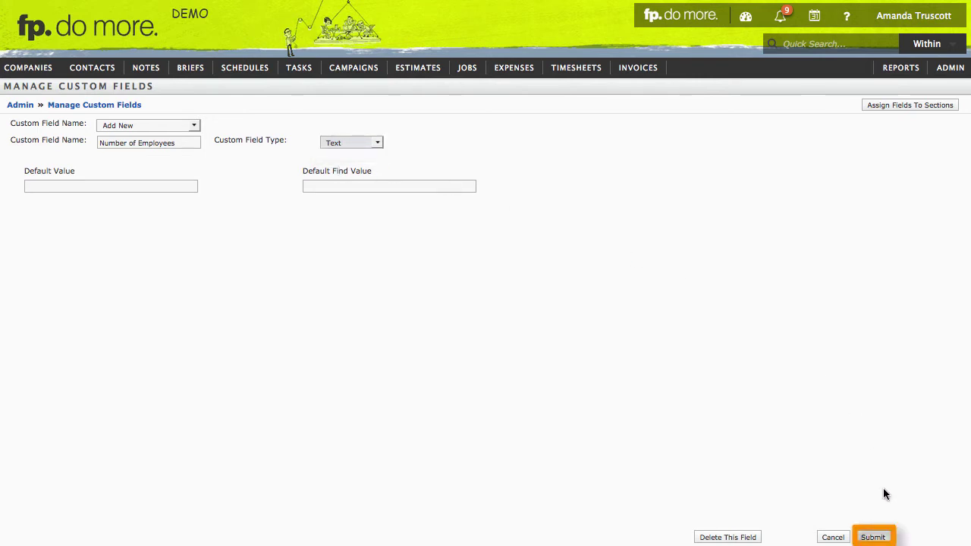
pyautogui.click(874, 537)
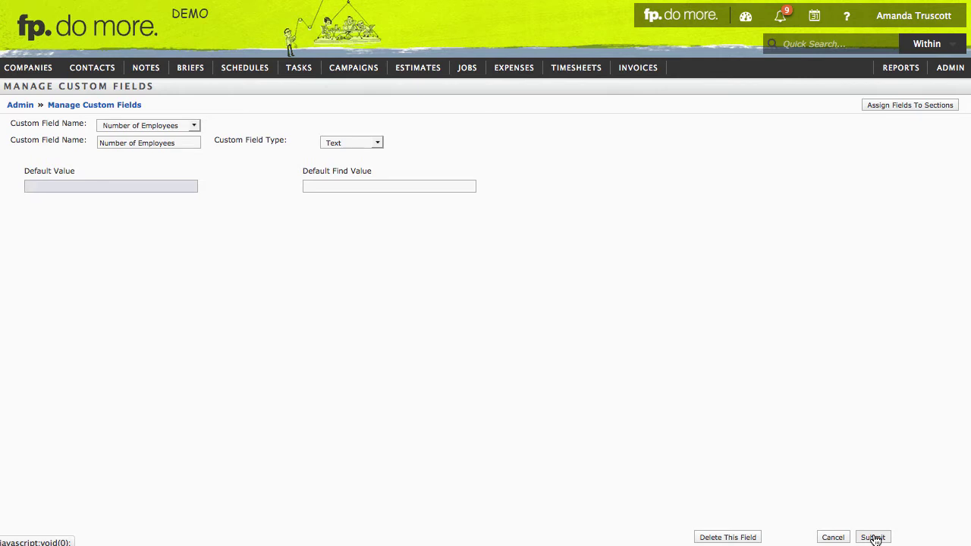
# - Assign the Number of Employees field to the Company Table section
pyautogui.click(915, 108)
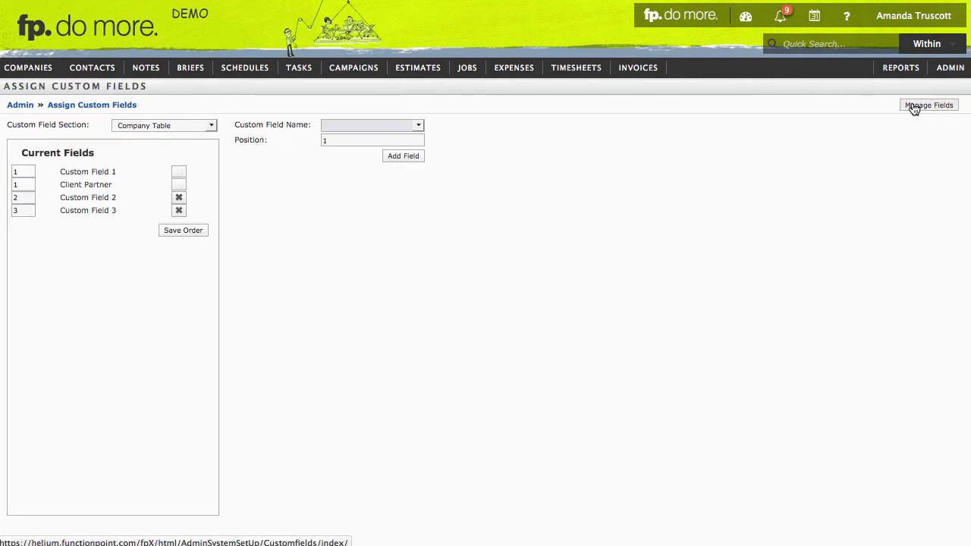
pyautogui.click(212, 128)
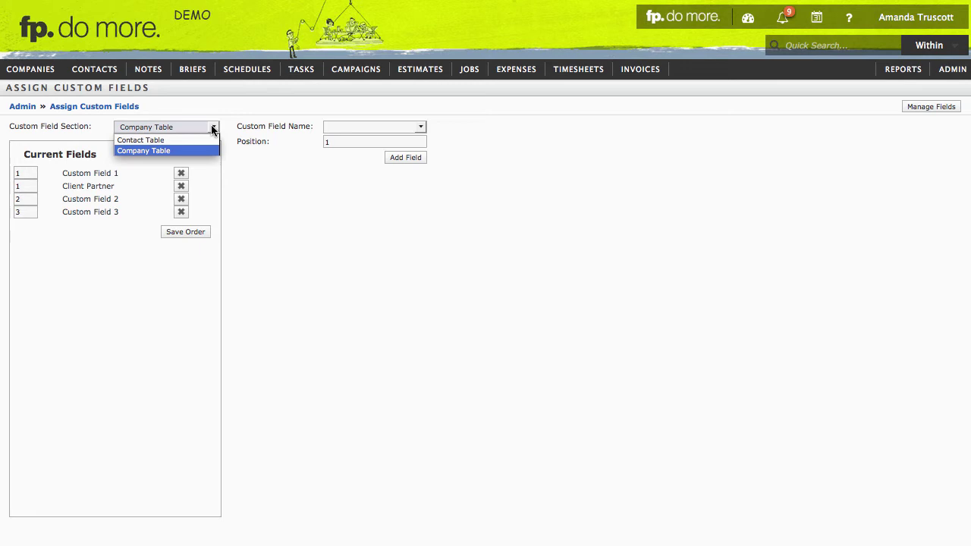
pyautogui.click(416, 126)
pyautogui.click(420, 127)
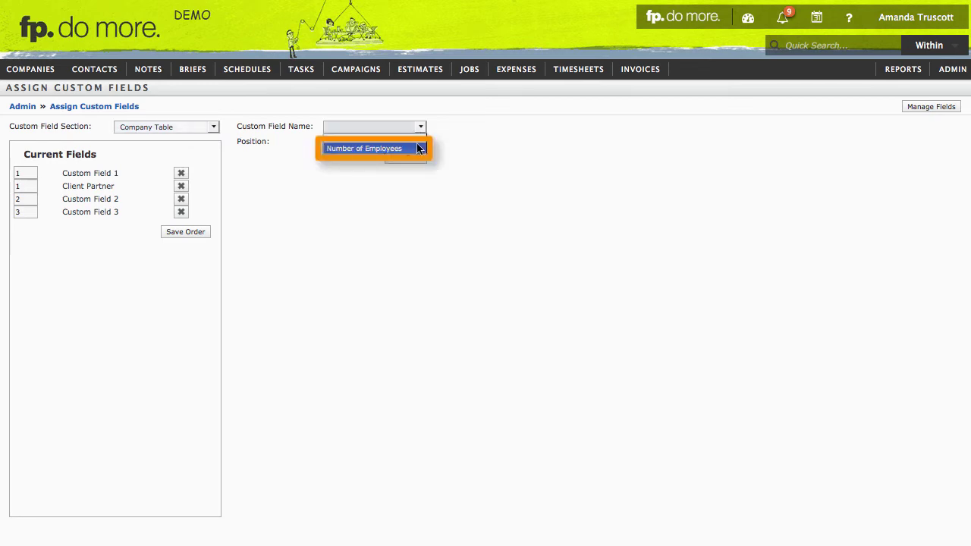
pyautogui.click(418, 147)
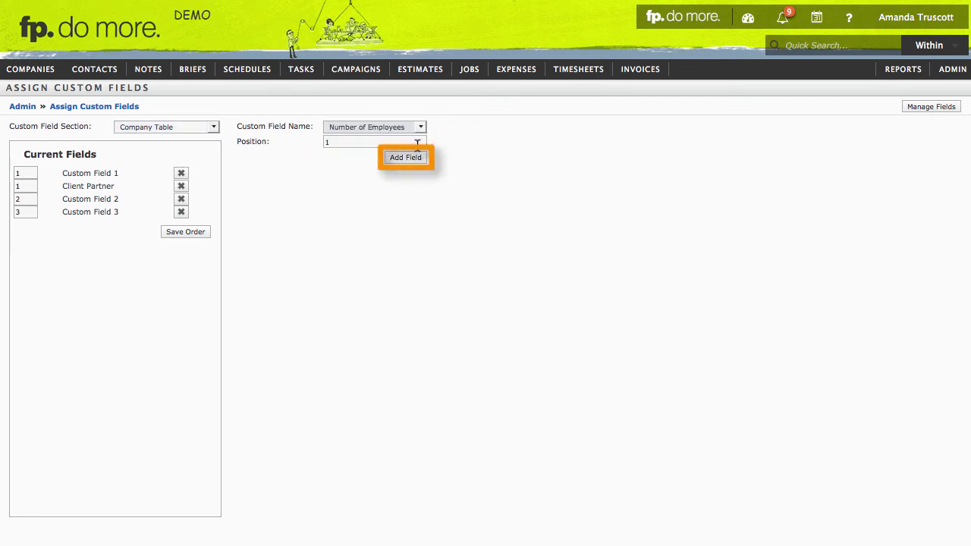
pyautogui.click(416, 162)
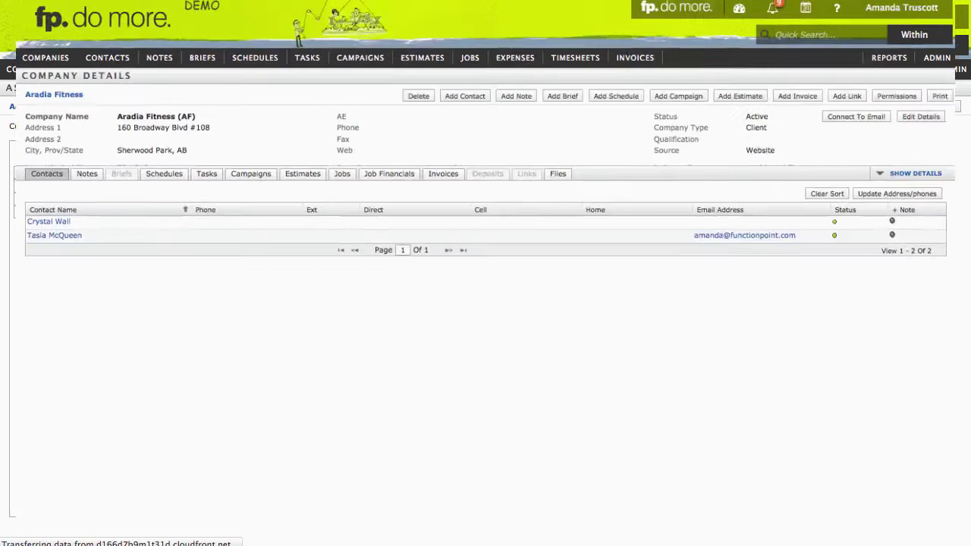
pyautogui.click(941, 131)
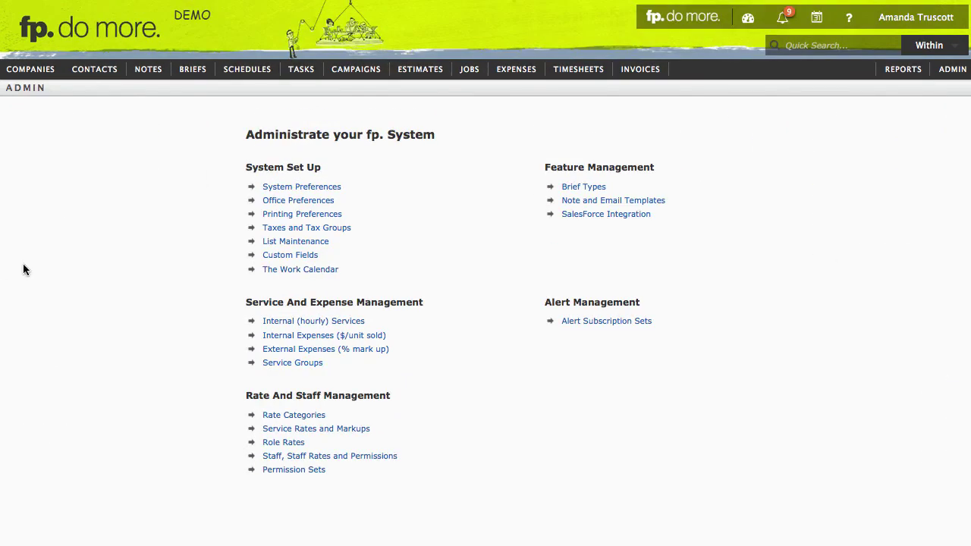
# - Overwrite all office staff's working hours with the Work Calendar office hours
pyautogui.click(277, 273)
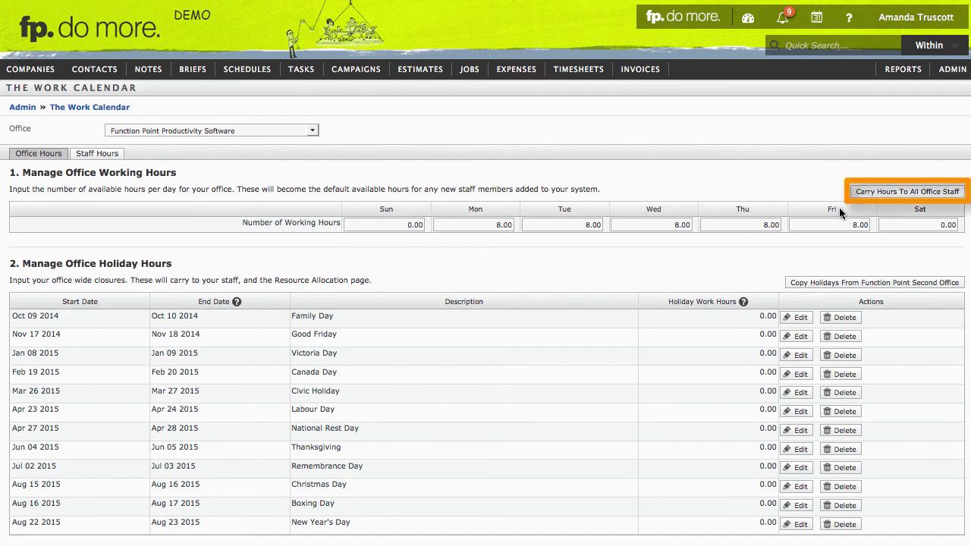
pyautogui.click(871, 193)
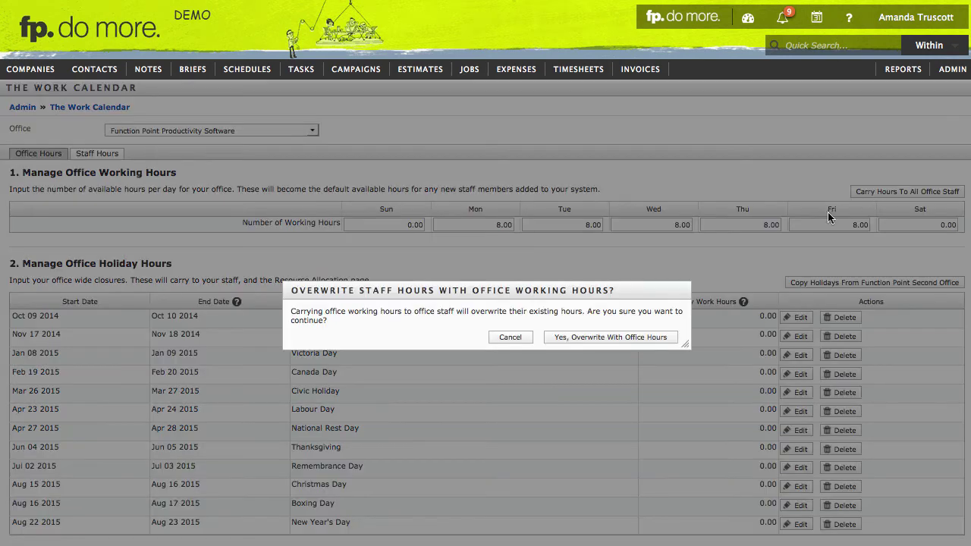
pyautogui.click(633, 337)
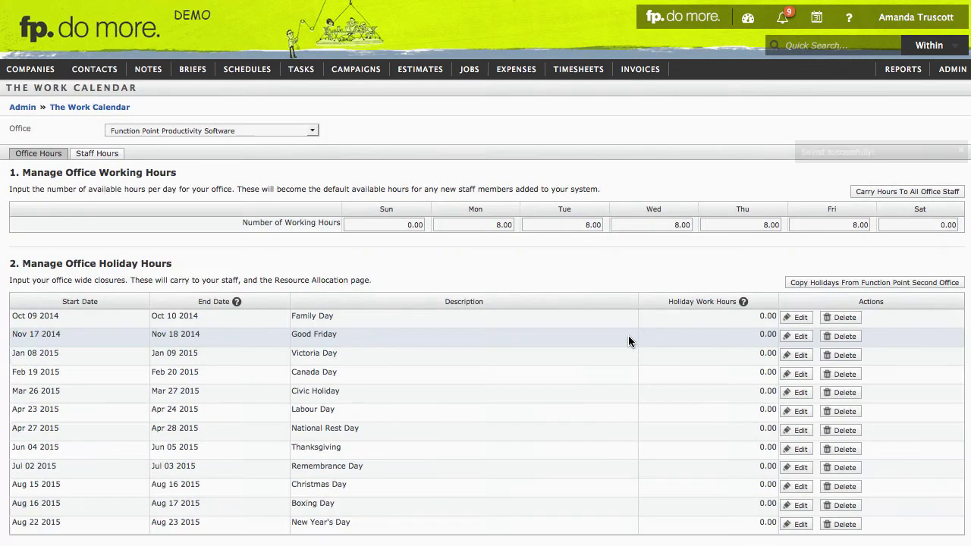
pyautogui.click(97, 154)
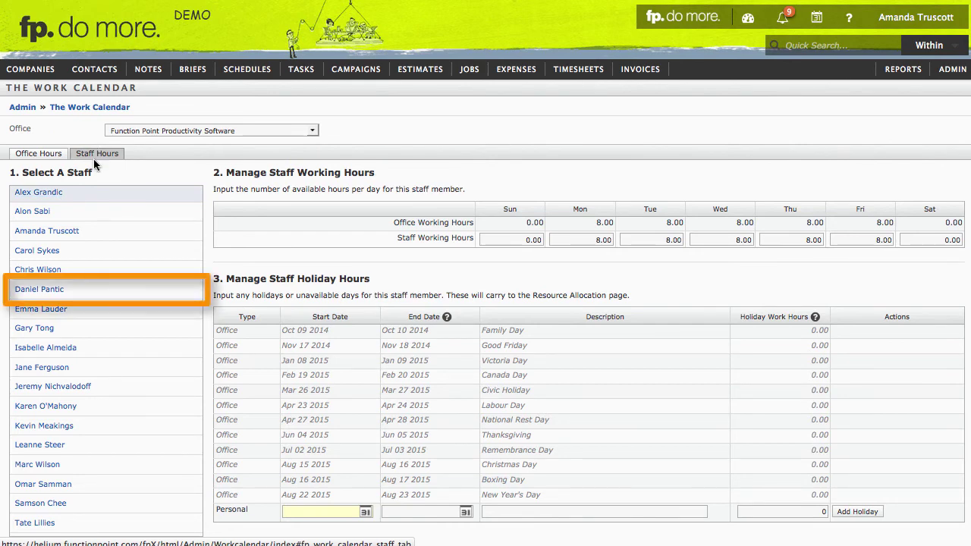
# - Change the selected staff member's Friday working hours to 4
pyautogui.click(54, 291)
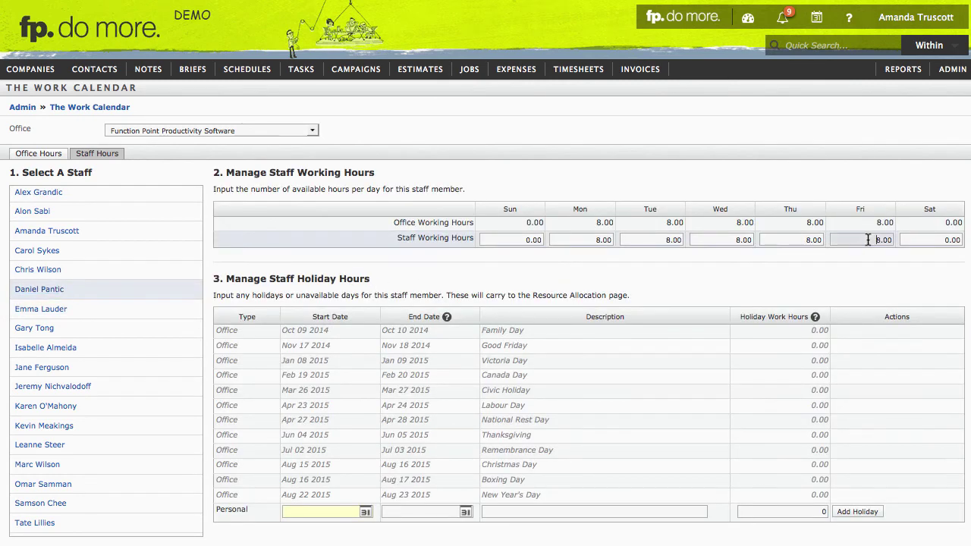
pyautogui.write('4')
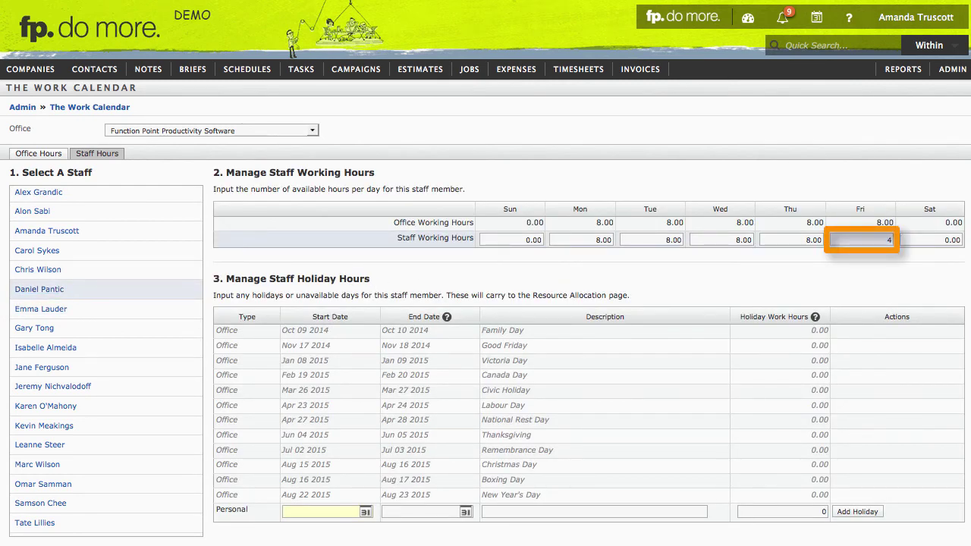
pyautogui.click(892, 261)
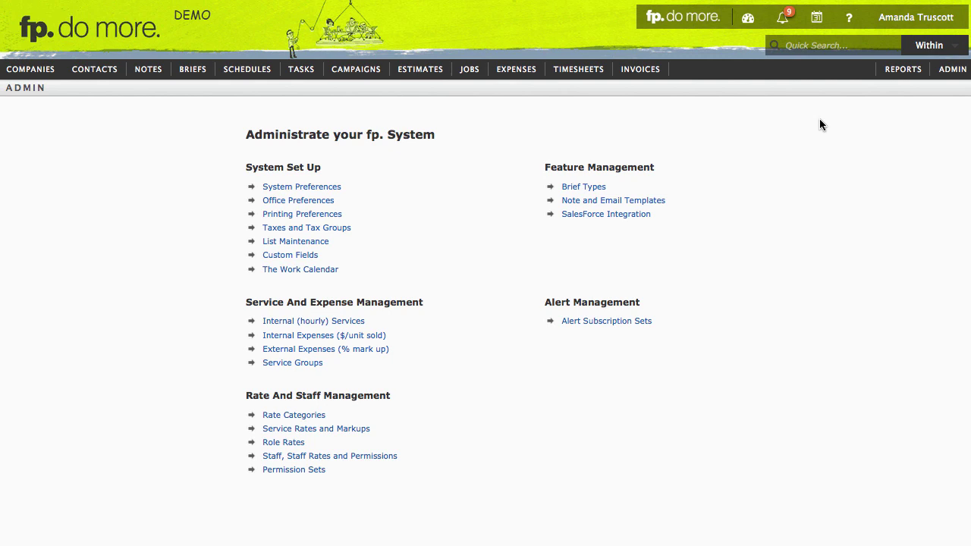
# - Open the help menu on the Admin page to show Support, Training, Community Forum and Contact Support
pyautogui.click(849, 20)
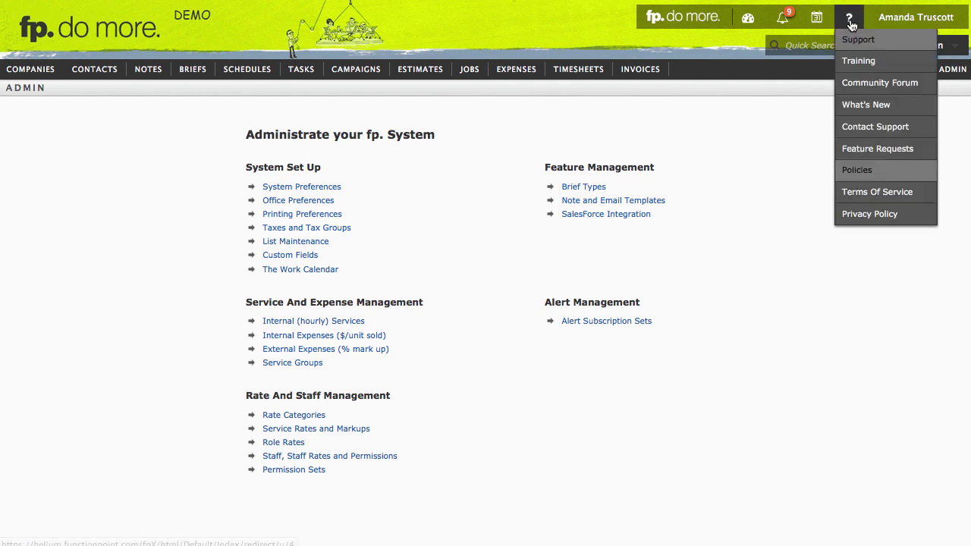